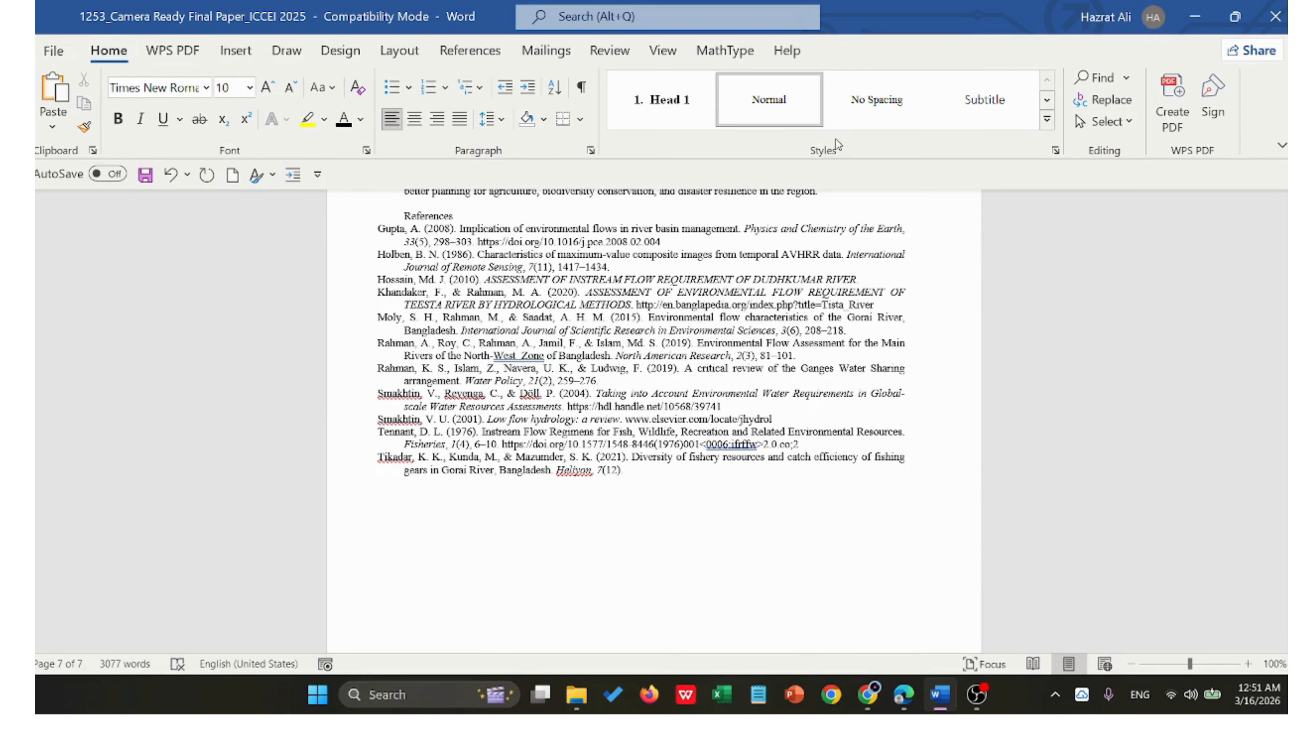
Step: Create a new style named Title 1 and open its detailed formatting options
left_click(1048, 120)
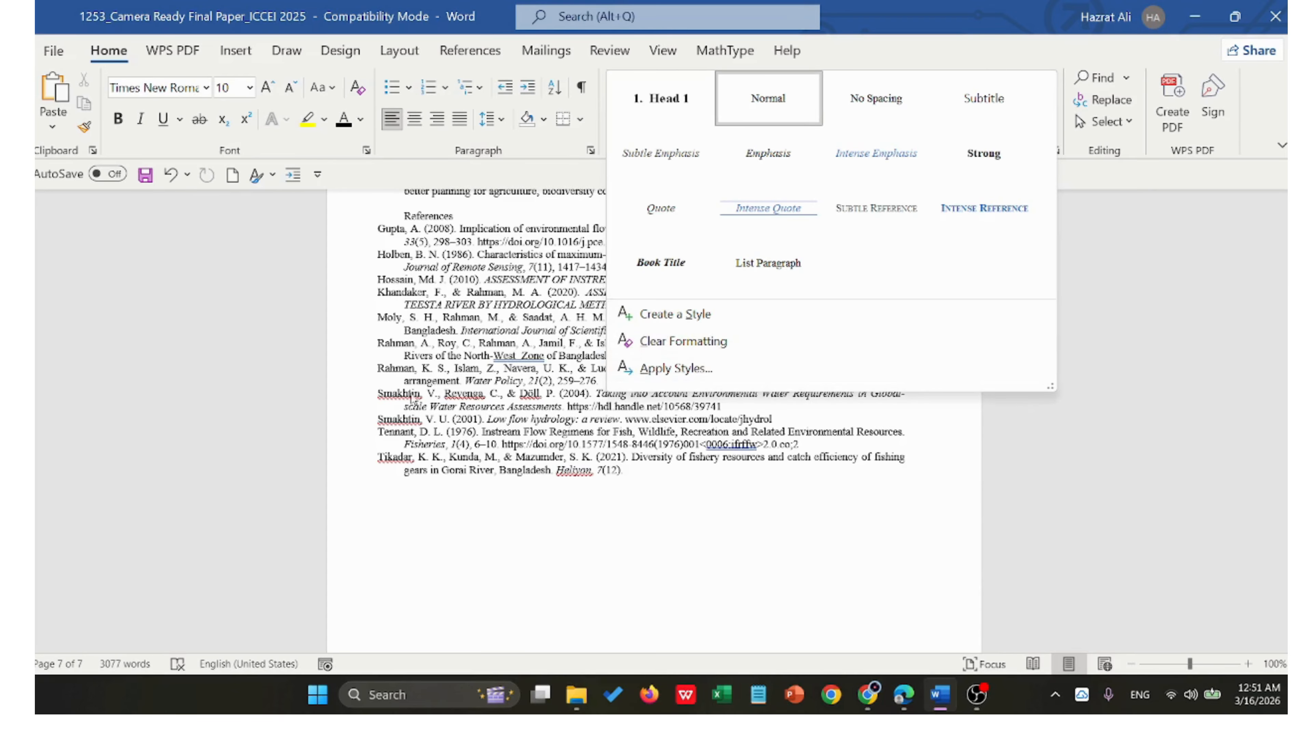
scroll(407, 383, "up", 20)
scroll(407, 382, "up", 10)
left_click(675, 314)
type("Title")
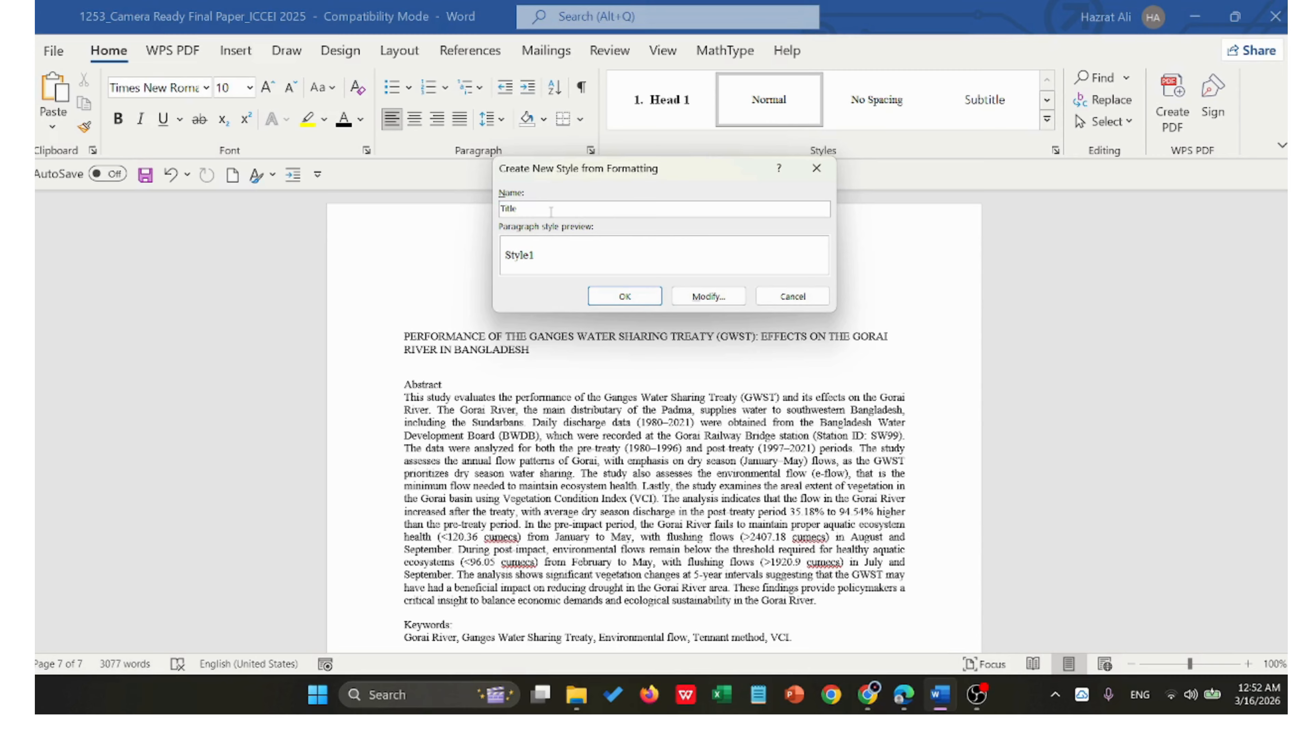
type(" !")
key("BackSpace")
type("1")
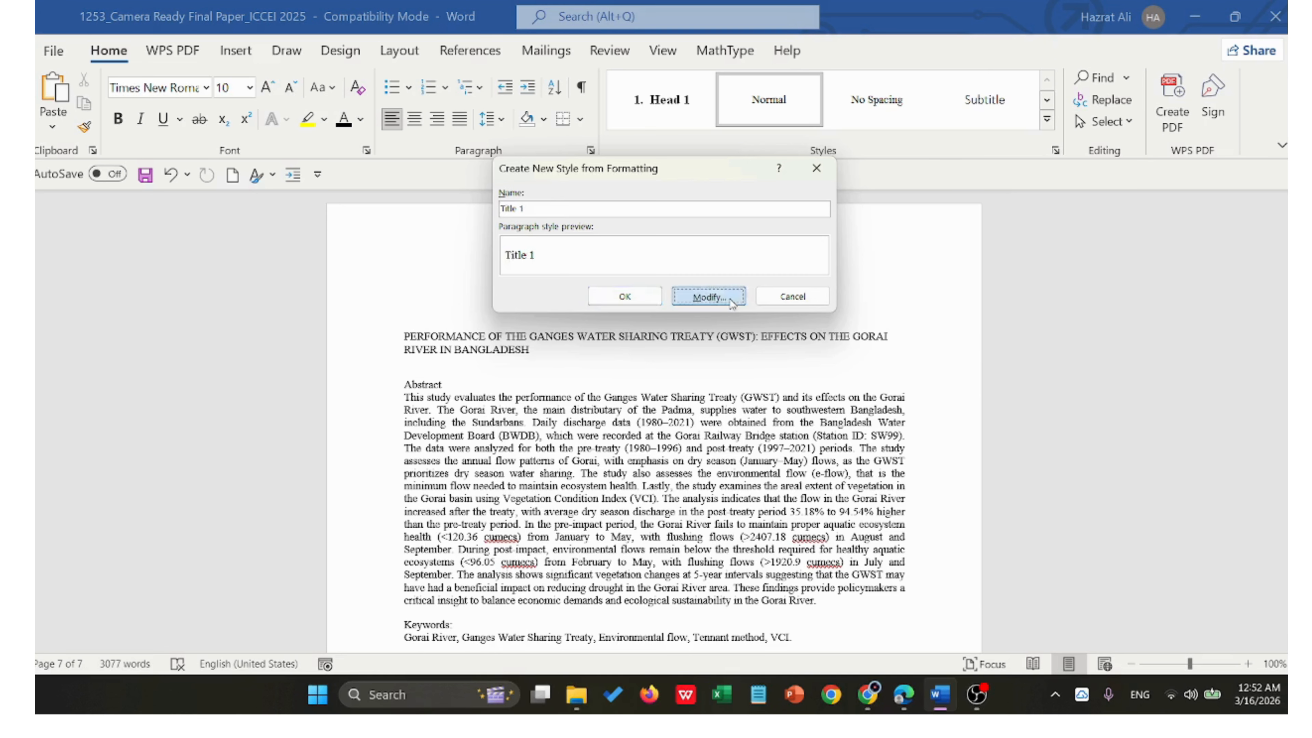
left_click(692, 298)
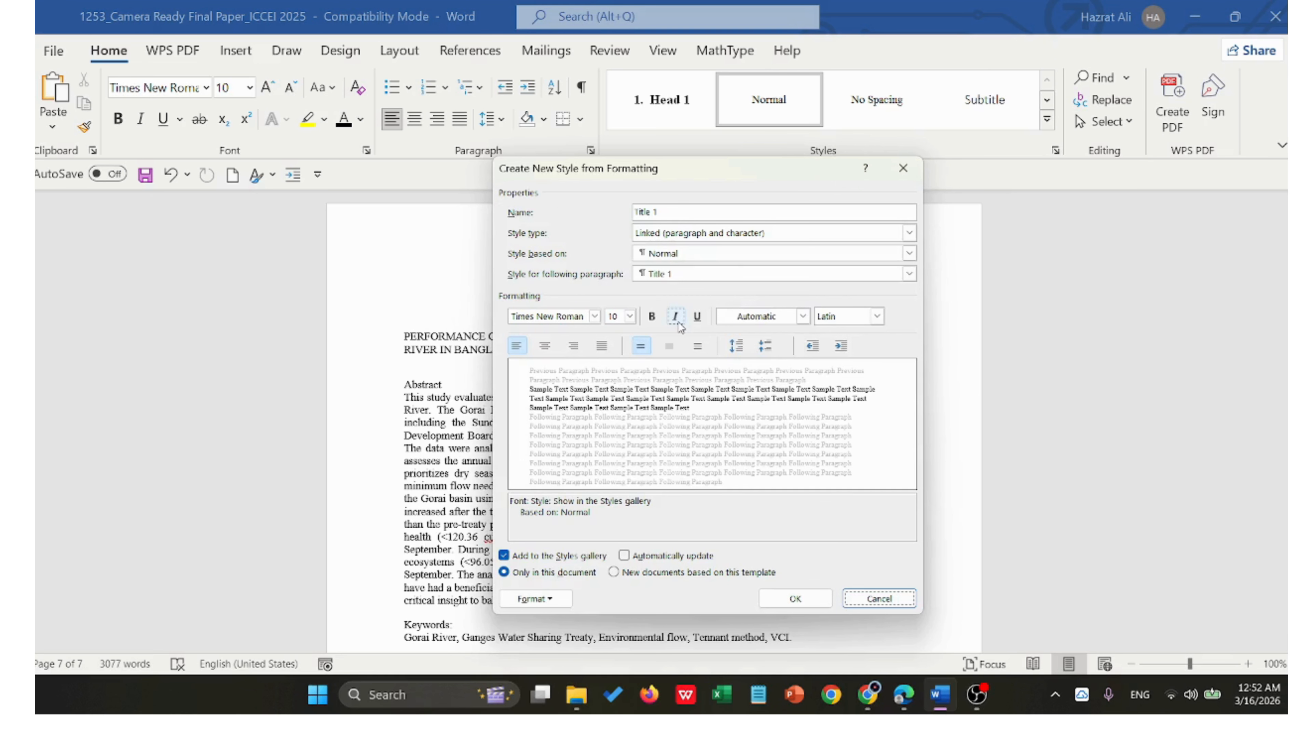
Step: Set the Title 1 style to 14 pt, centered, with automatic updating, and save it
left_click(630, 315)
left_click(613, 388)
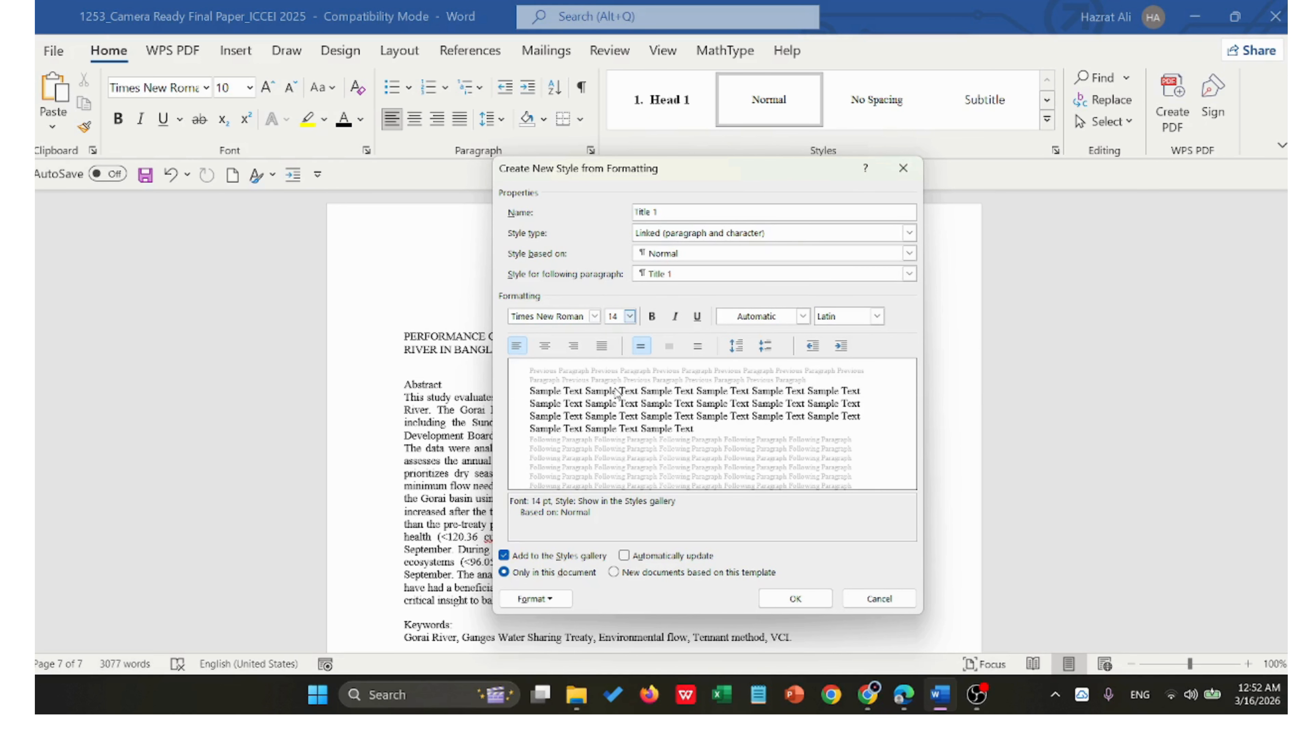
left_click(544, 346)
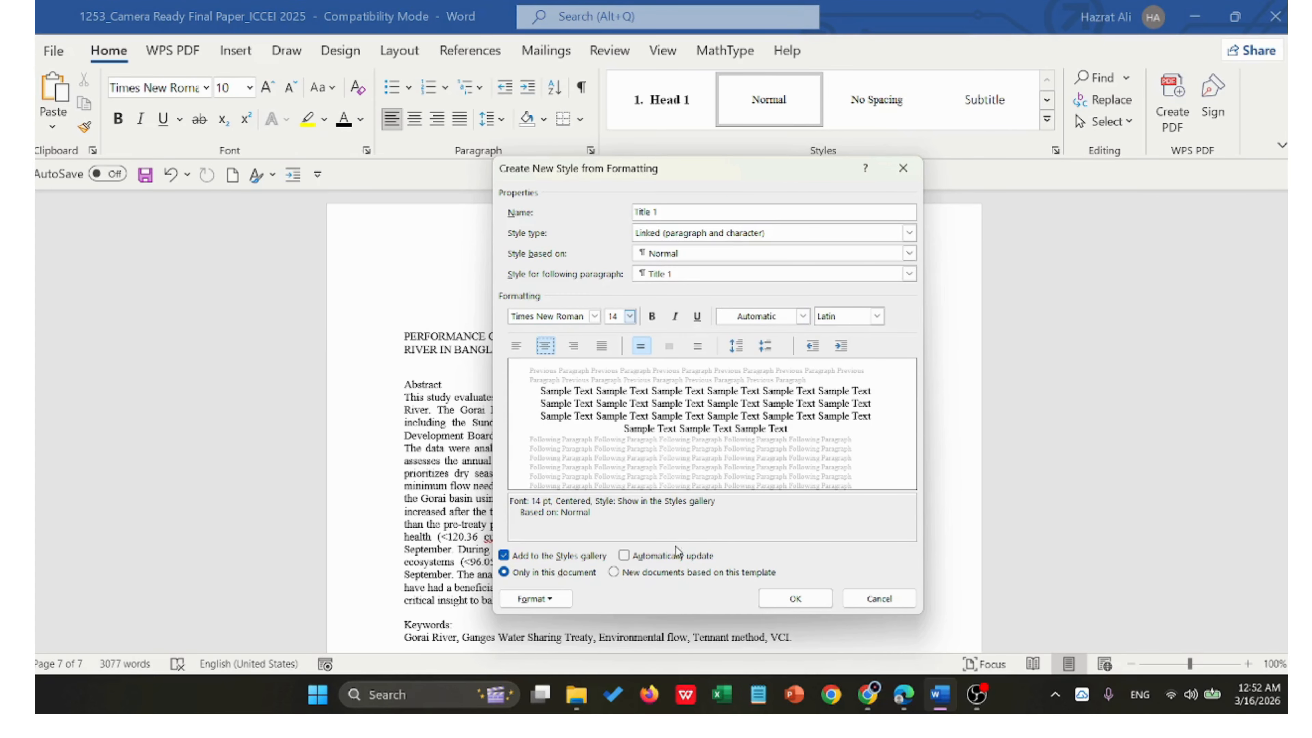
left_click(624, 556)
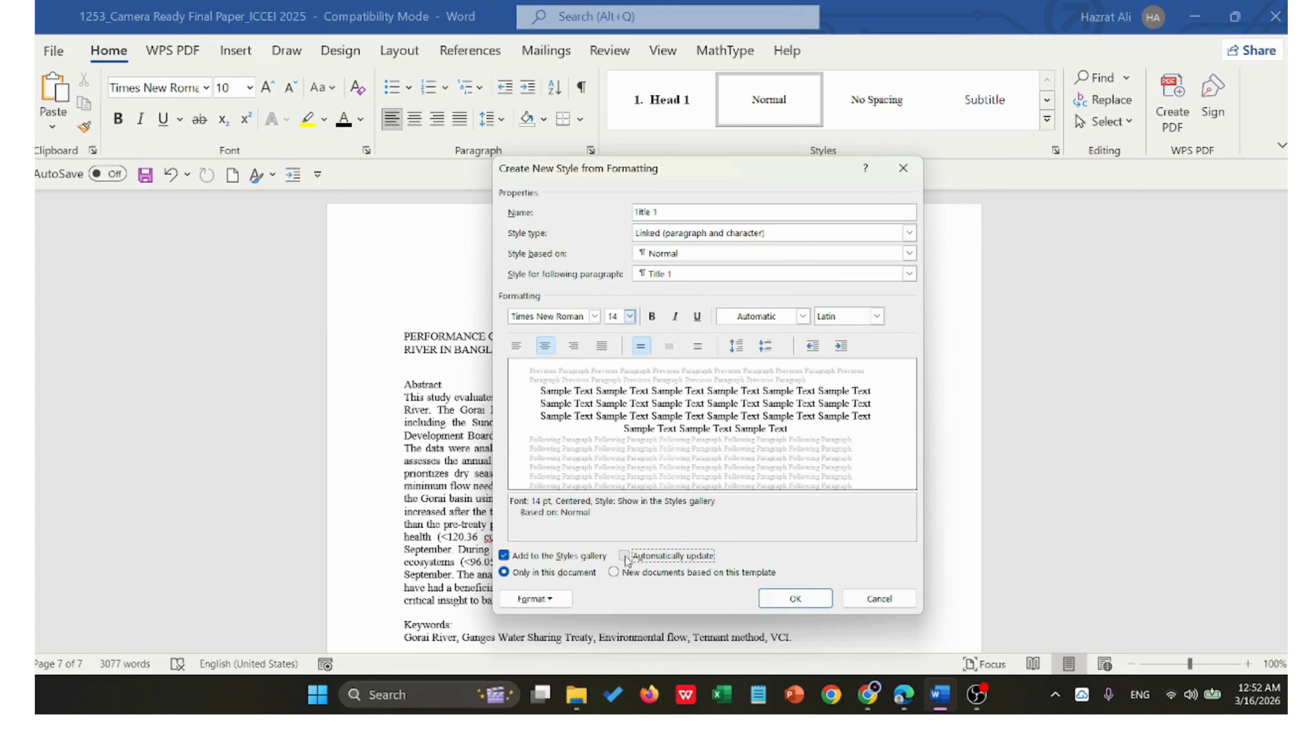
left_click(796, 599)
Step: Create another new style named Normal 1 from the start of the document and open its detailed formatting options
scroll(665, 525, "down", 20)
key("ctrl+Home")
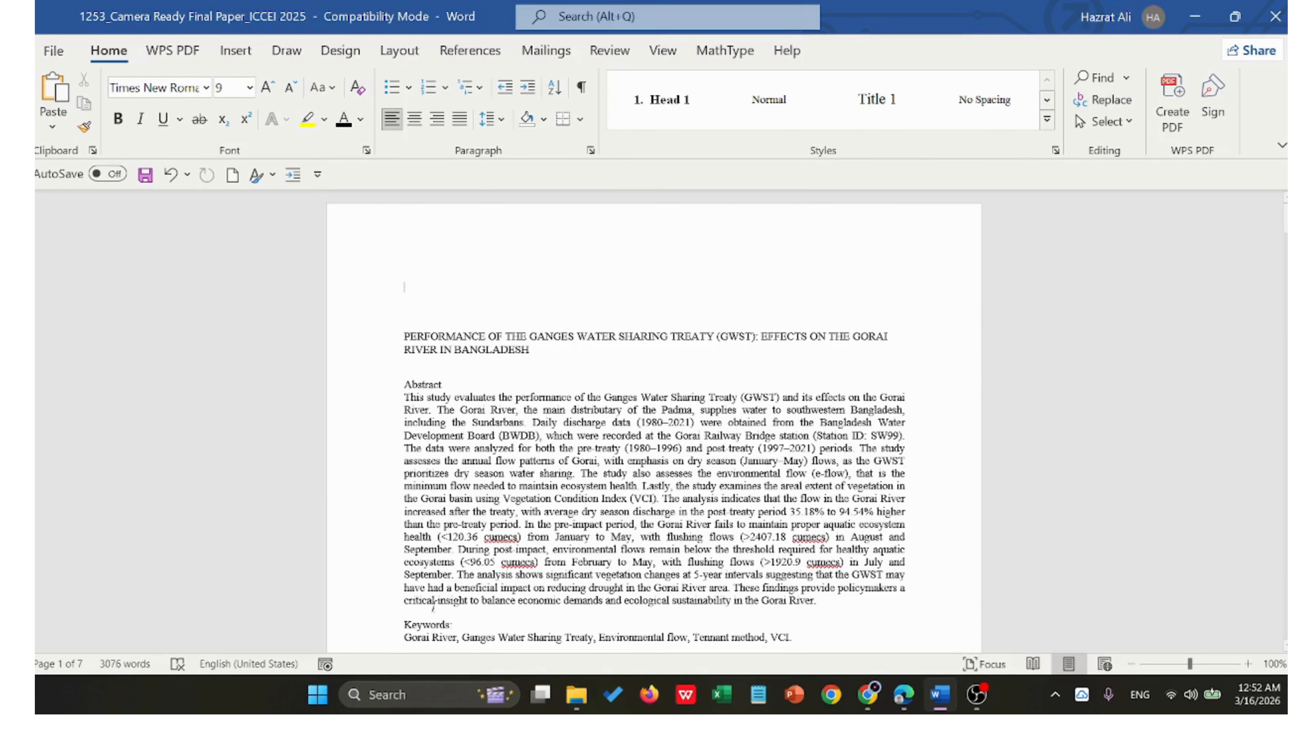
left_click(1044, 121)
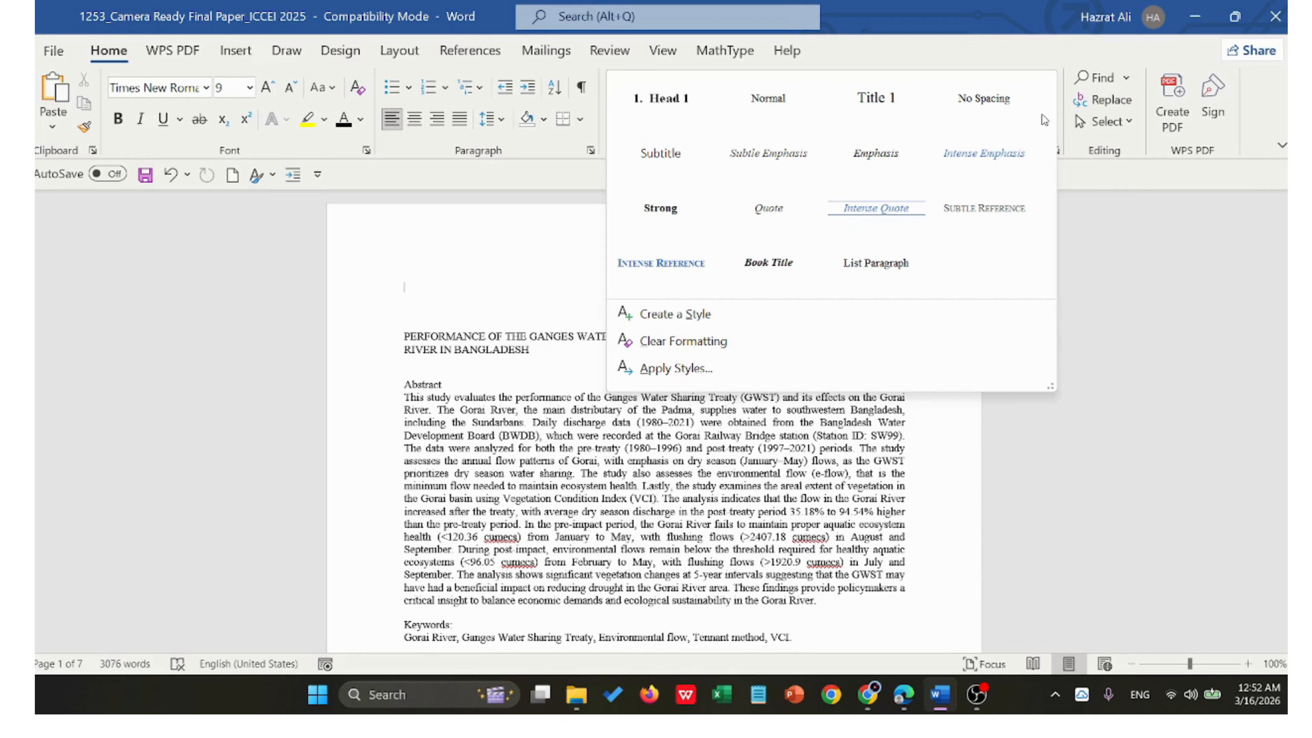
left_click(741, 310)
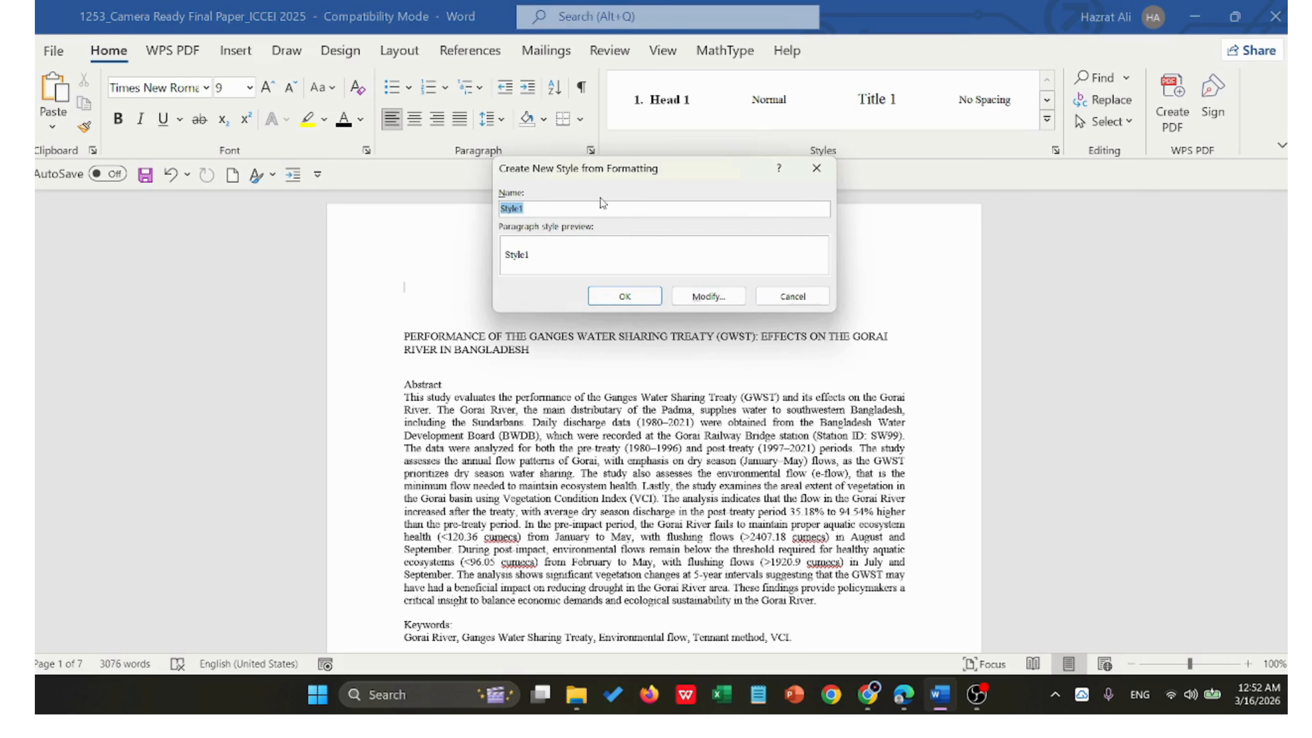
type("St")
key("BackSpace")
key("BackSpace")
type("Normal 1")
left_click(692, 298)
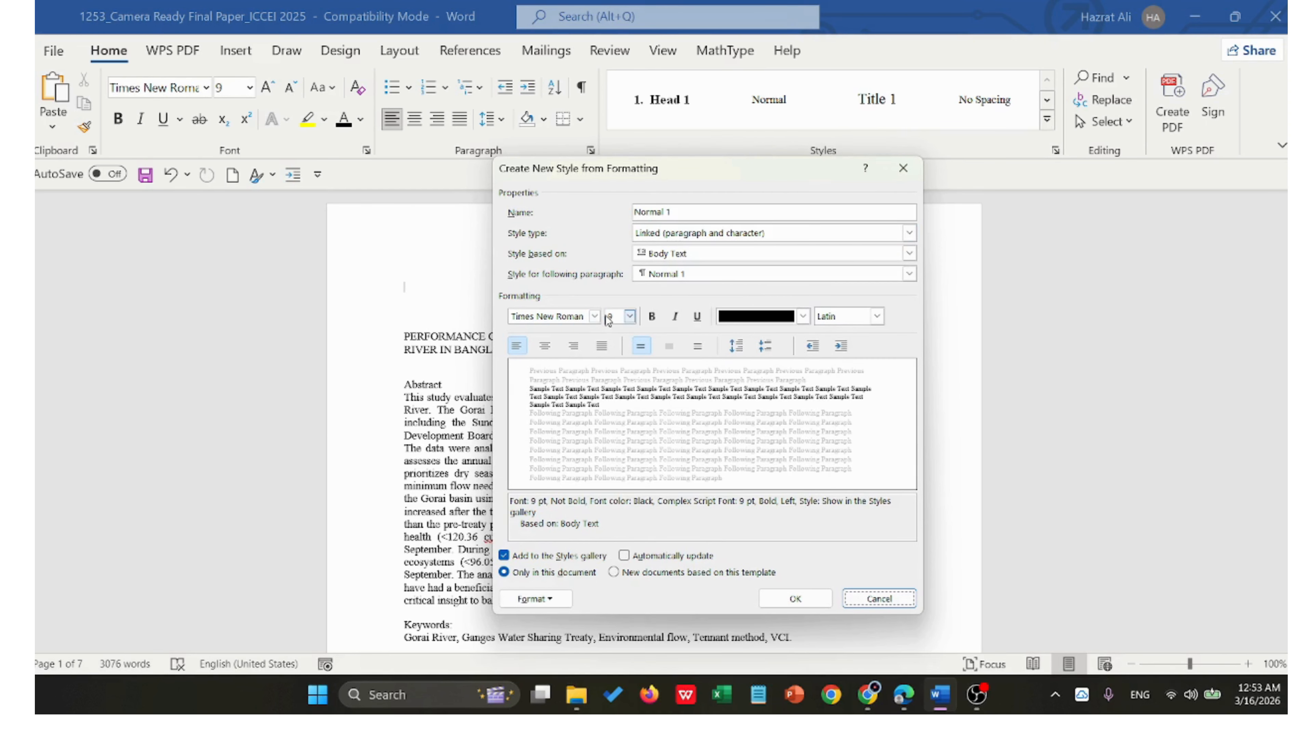
Step: Format the Normal 1 style as 10 pt bold in the black theme color with automatic updating, and save it
left_click(630, 316)
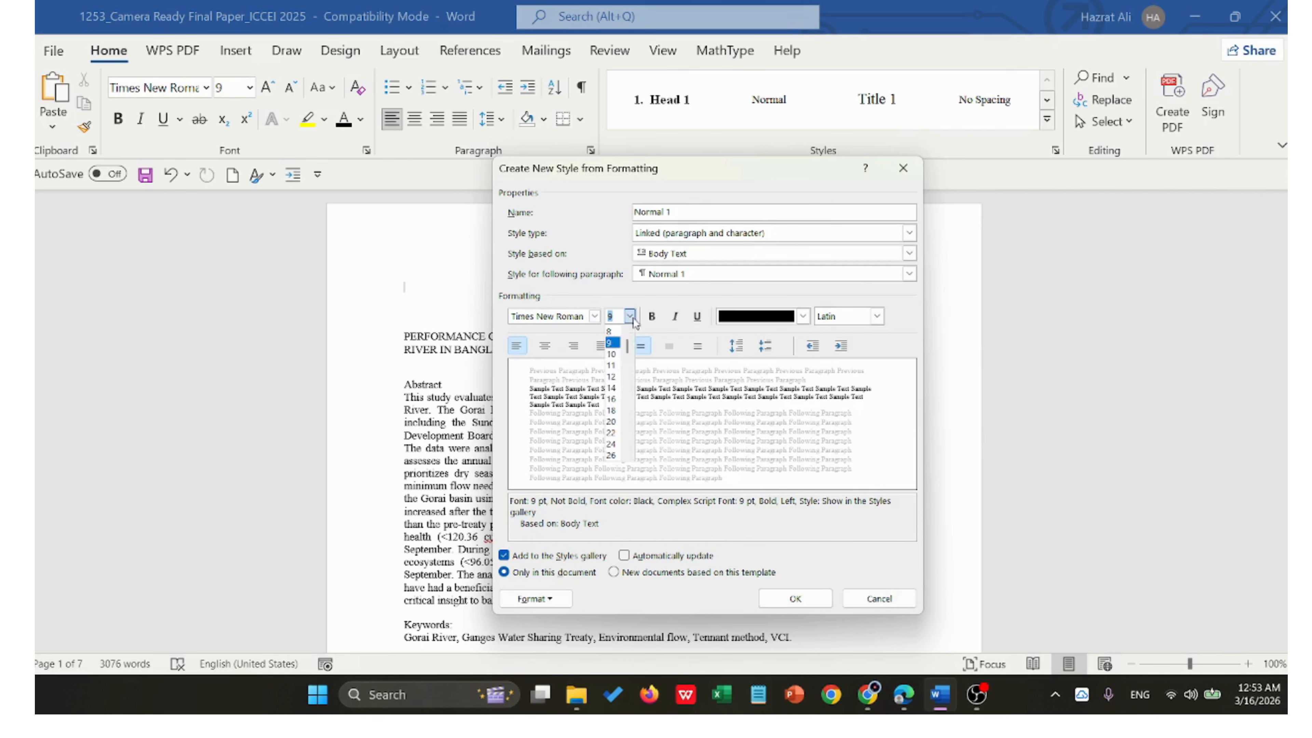
left_click(613, 355)
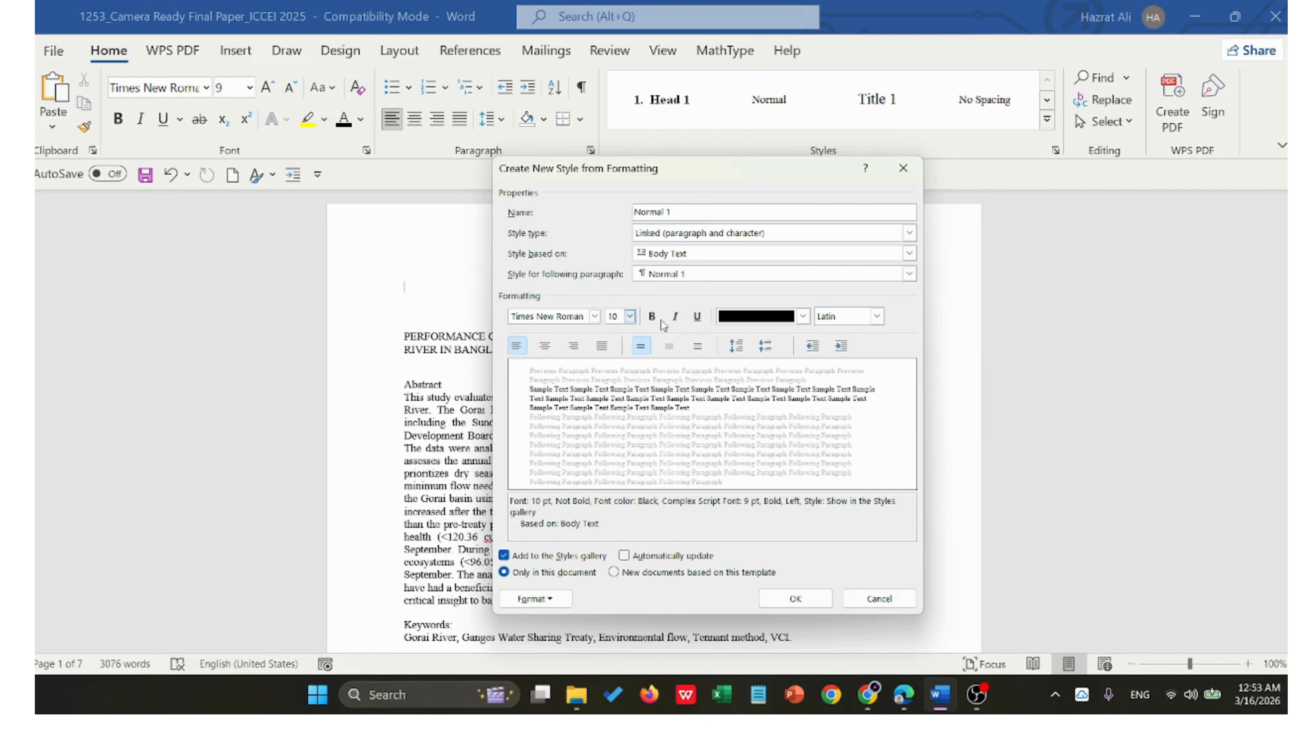
left_click(653, 317)
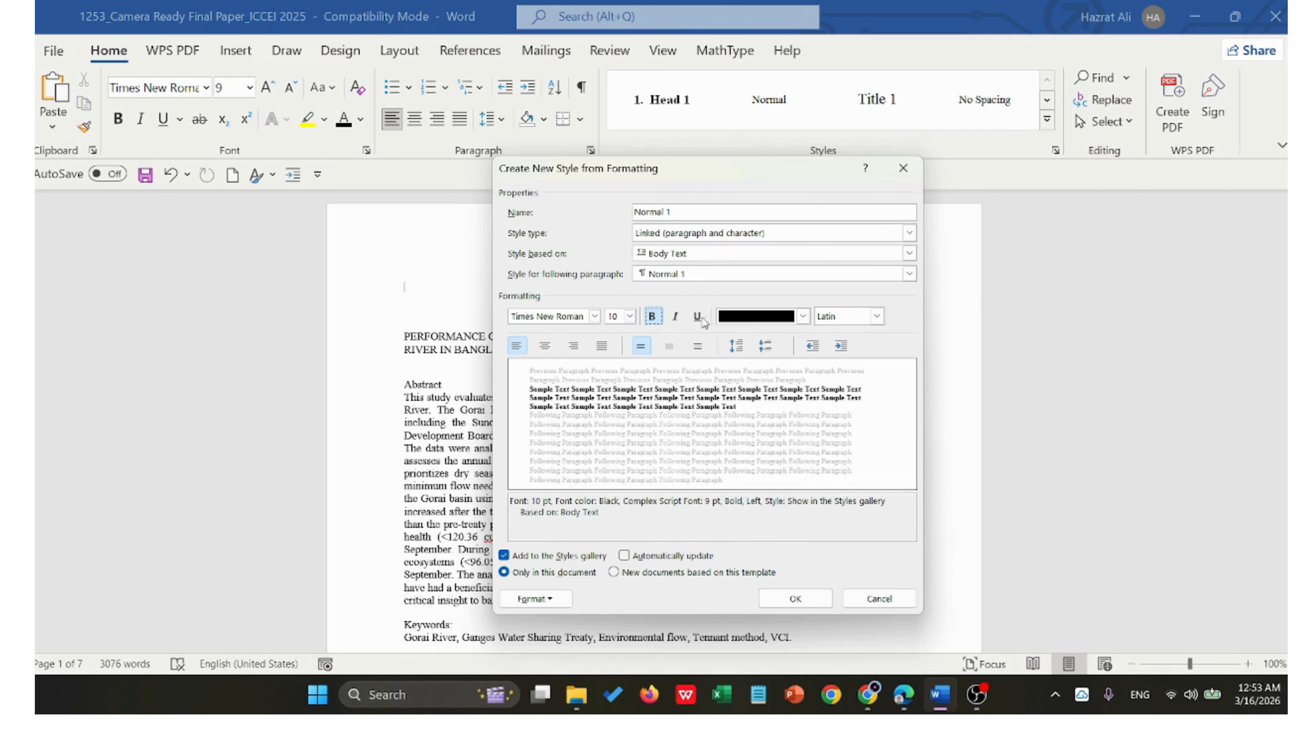
left_click(804, 317)
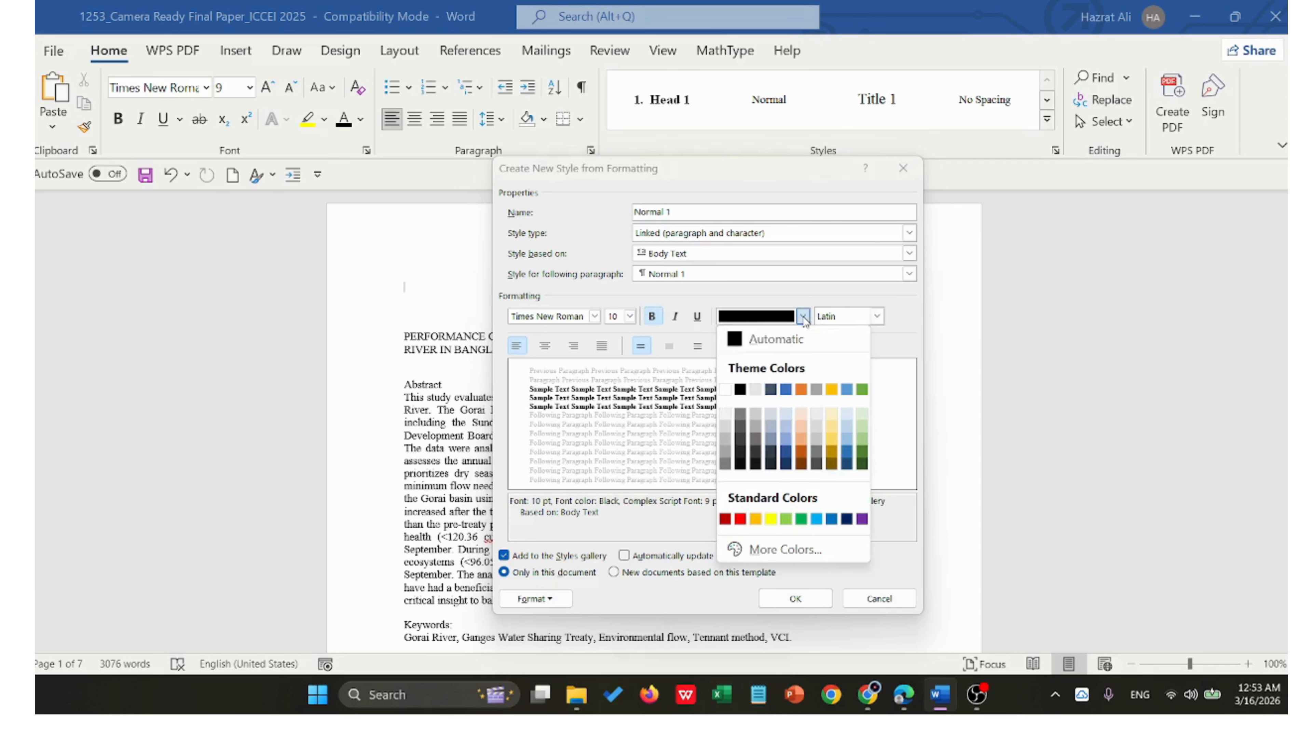
left_click(741, 389)
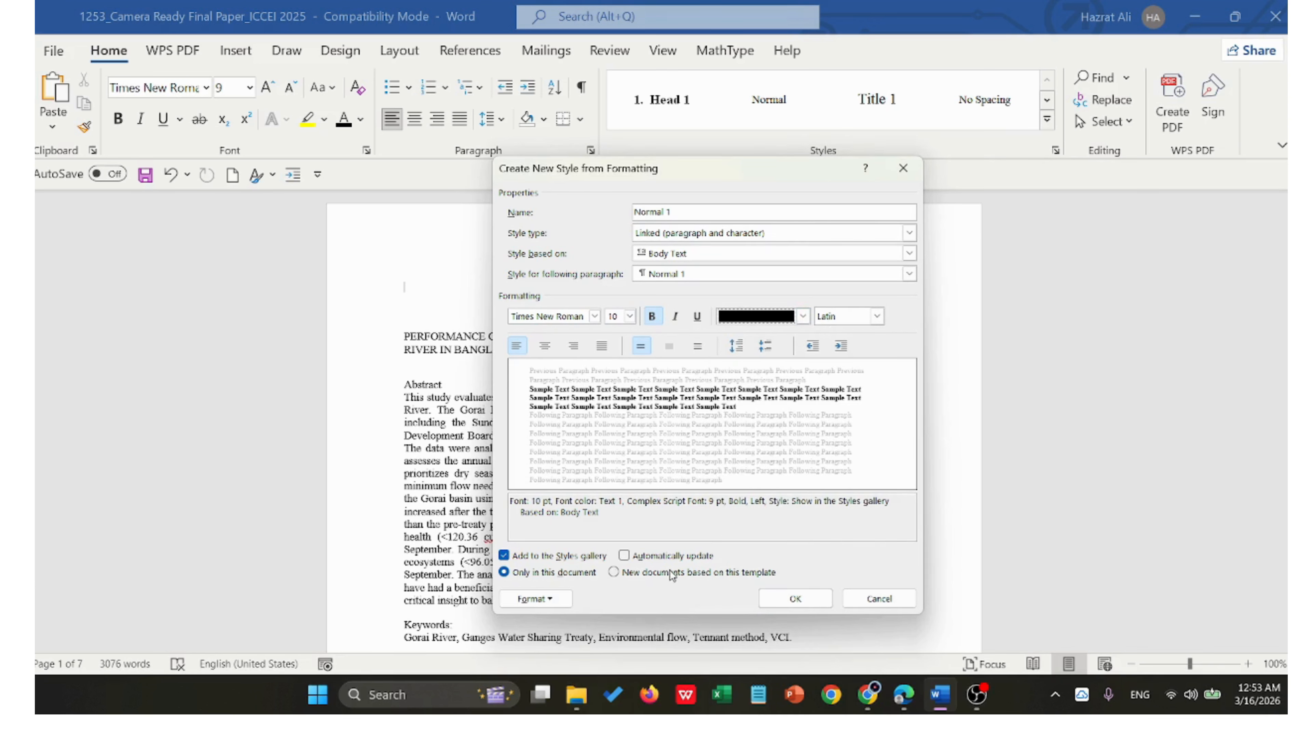
left_click(630, 561)
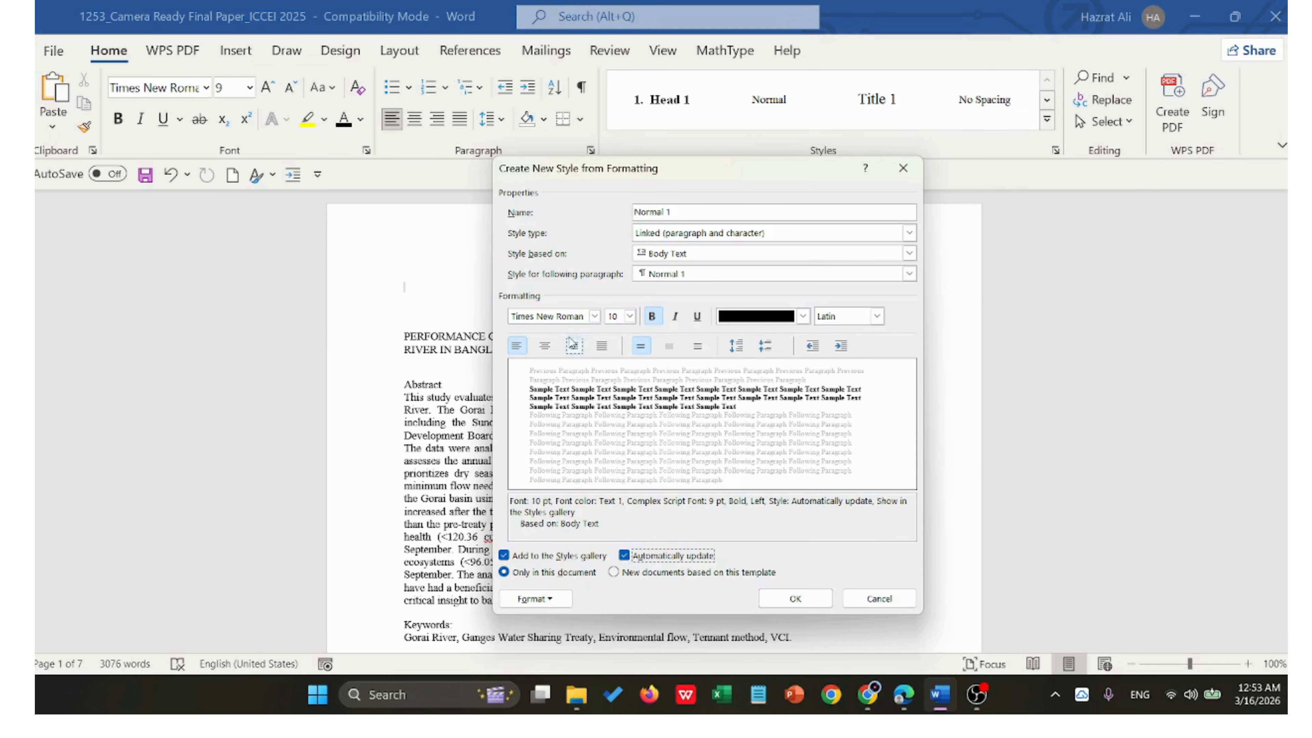
left_click(807, 604)
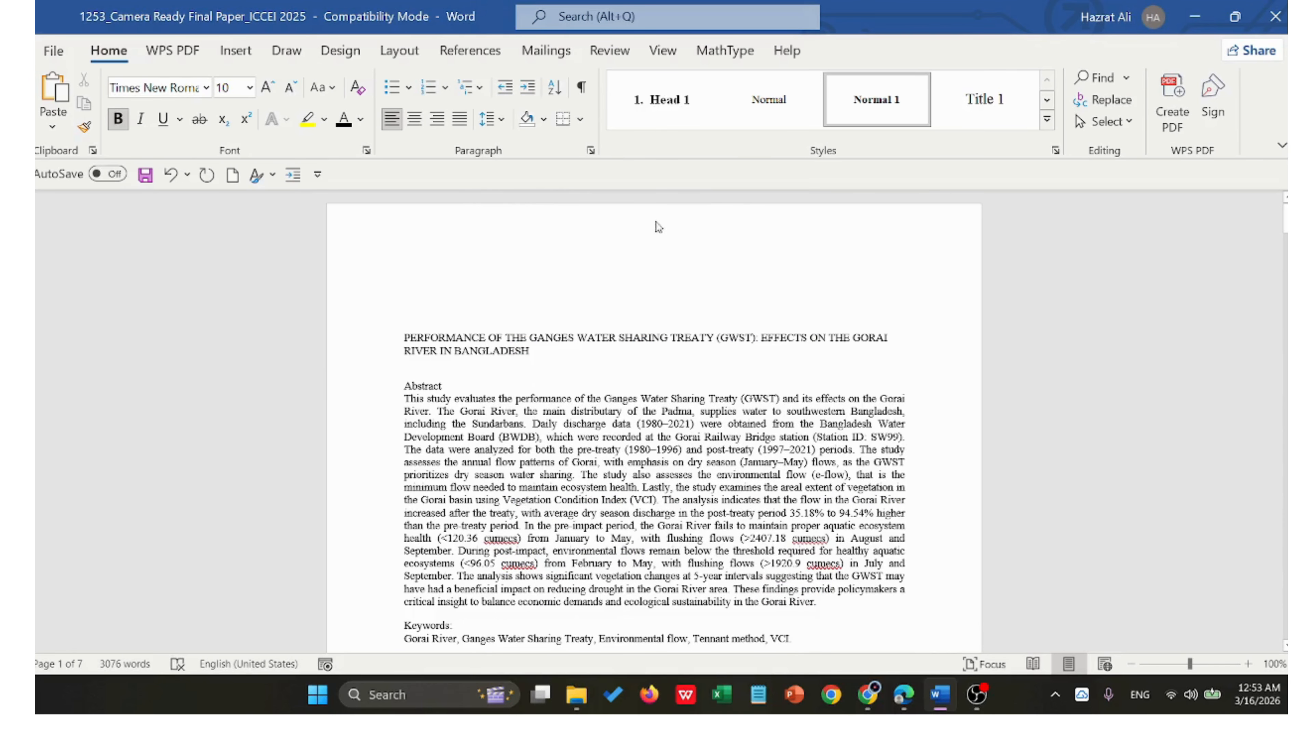
Step: Remove the Head 1 style from the style gallery and delete it from the document
right_click(663, 93)
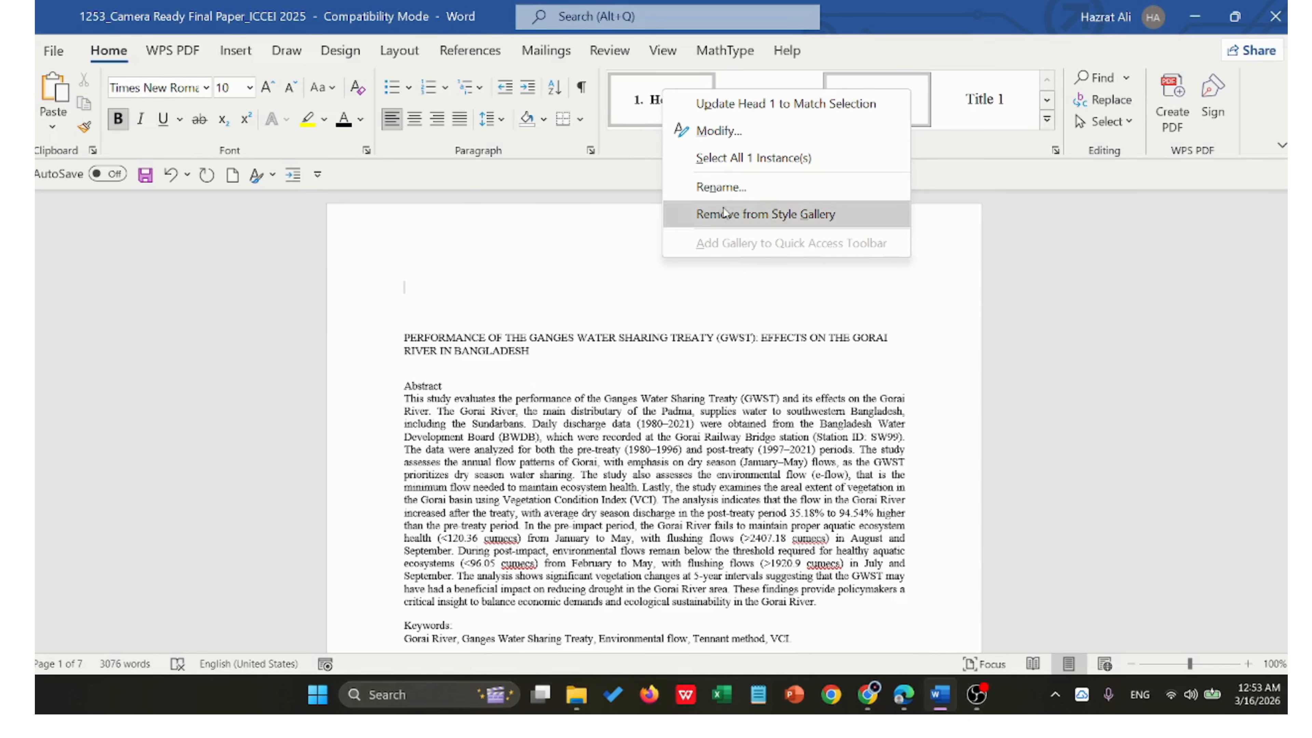
left_click(742, 214)
left_click(1056, 151)
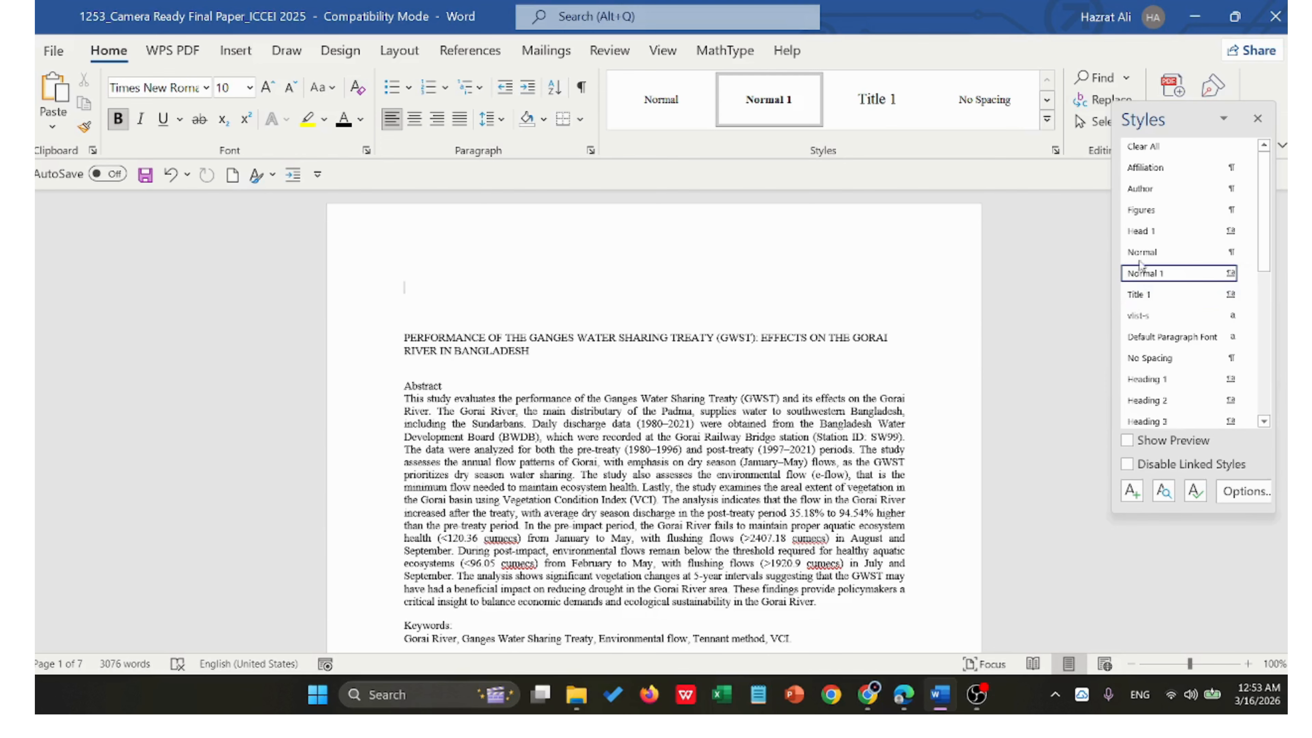
left_click(1248, 234)
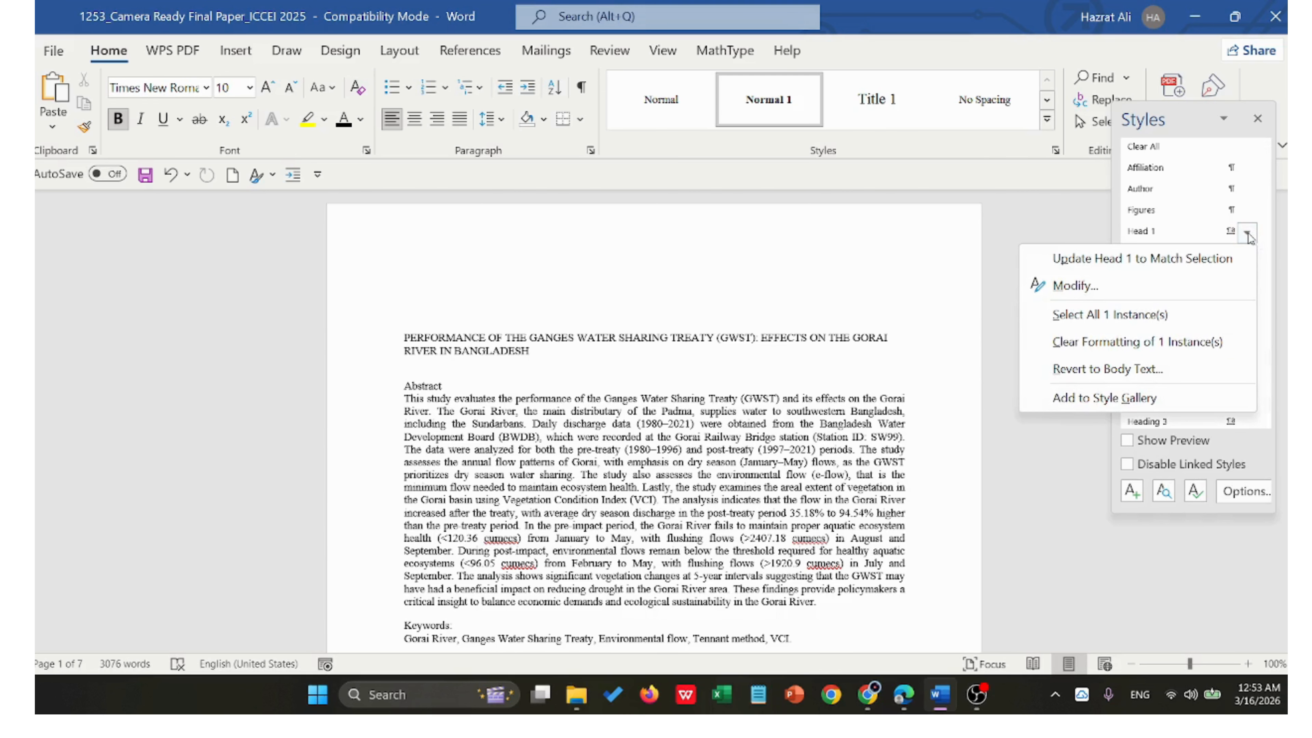
left_click(1106, 369)
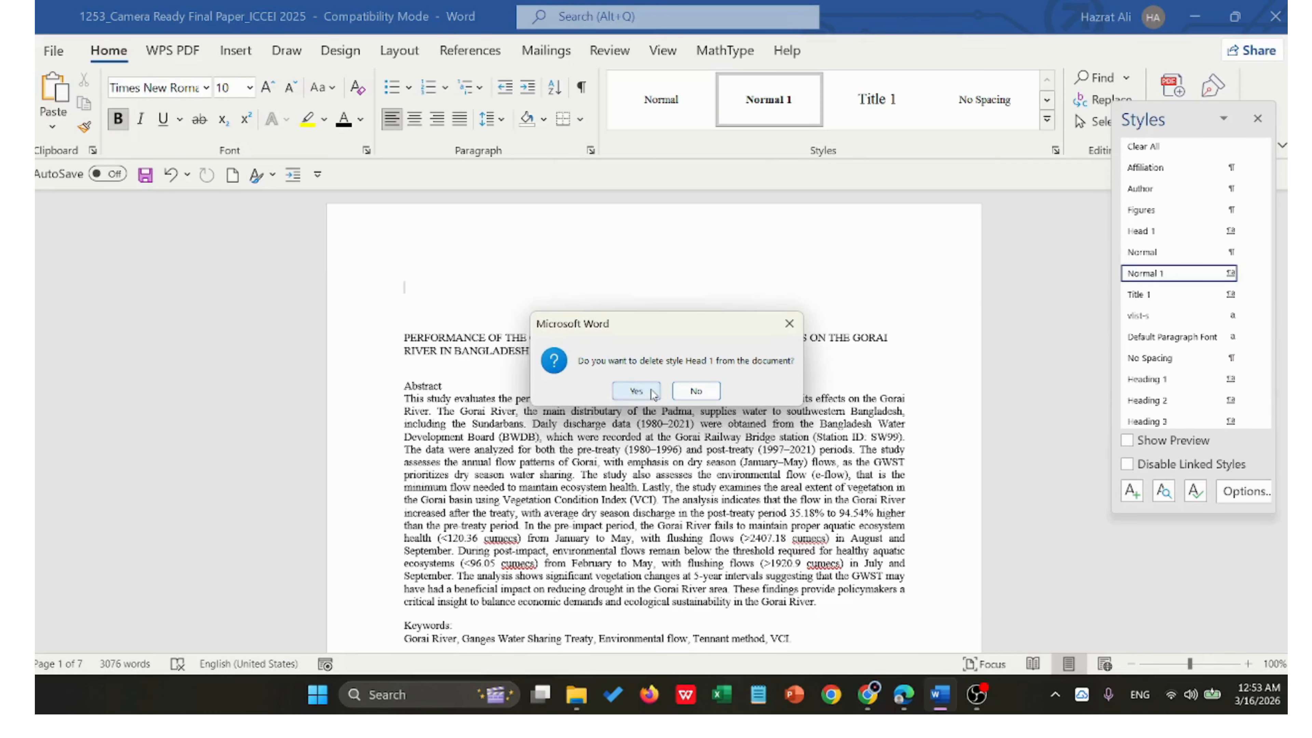
left_click(636, 391)
Step: Clear the formatting of the empty paragraph above the paper's title
scroll(652, 429, "down", 3)
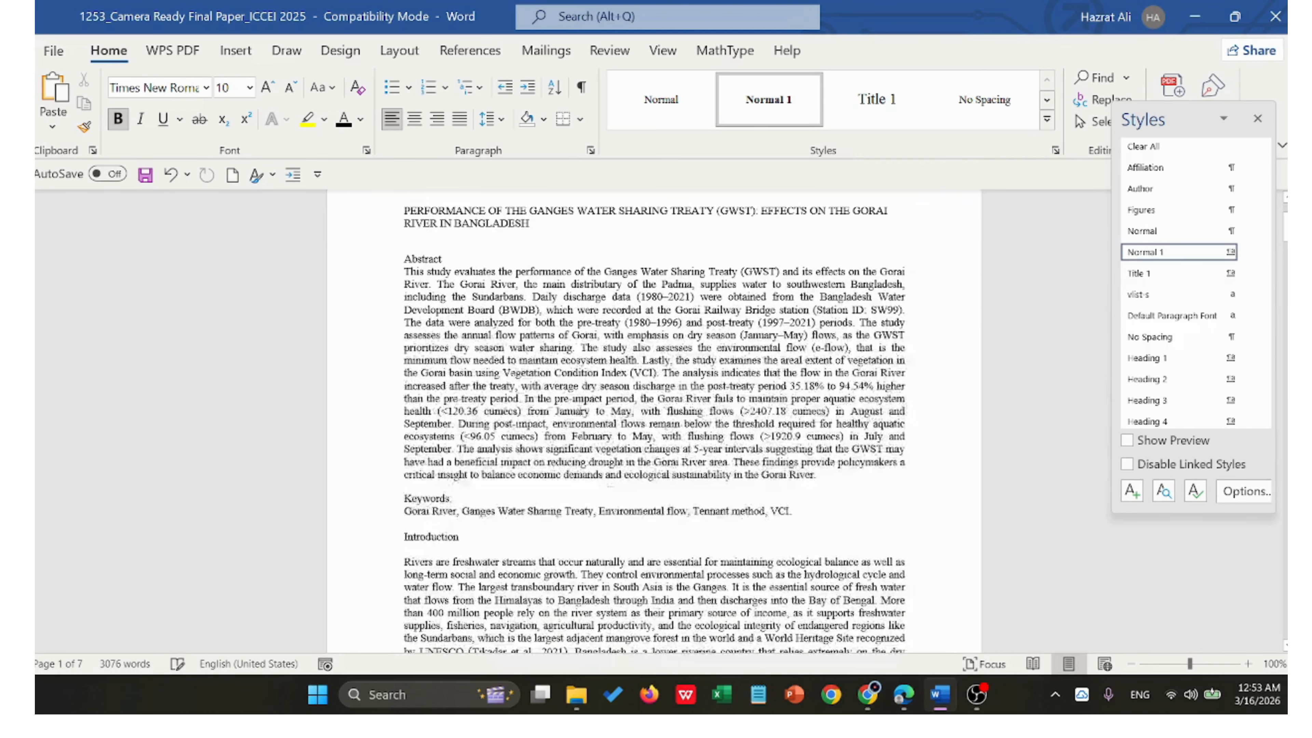
scroll(432, 559, "down", 6)
scroll(531, 408, "up", 10)
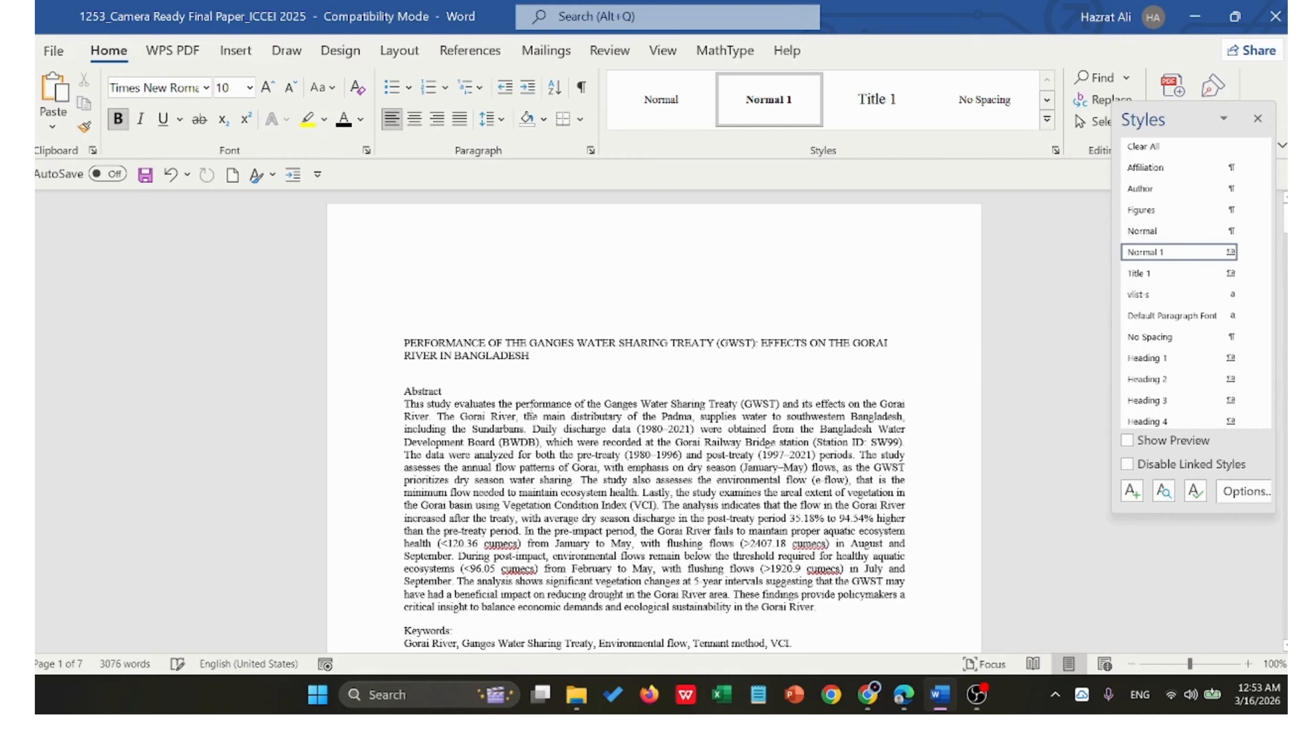
left_click(1047, 119)
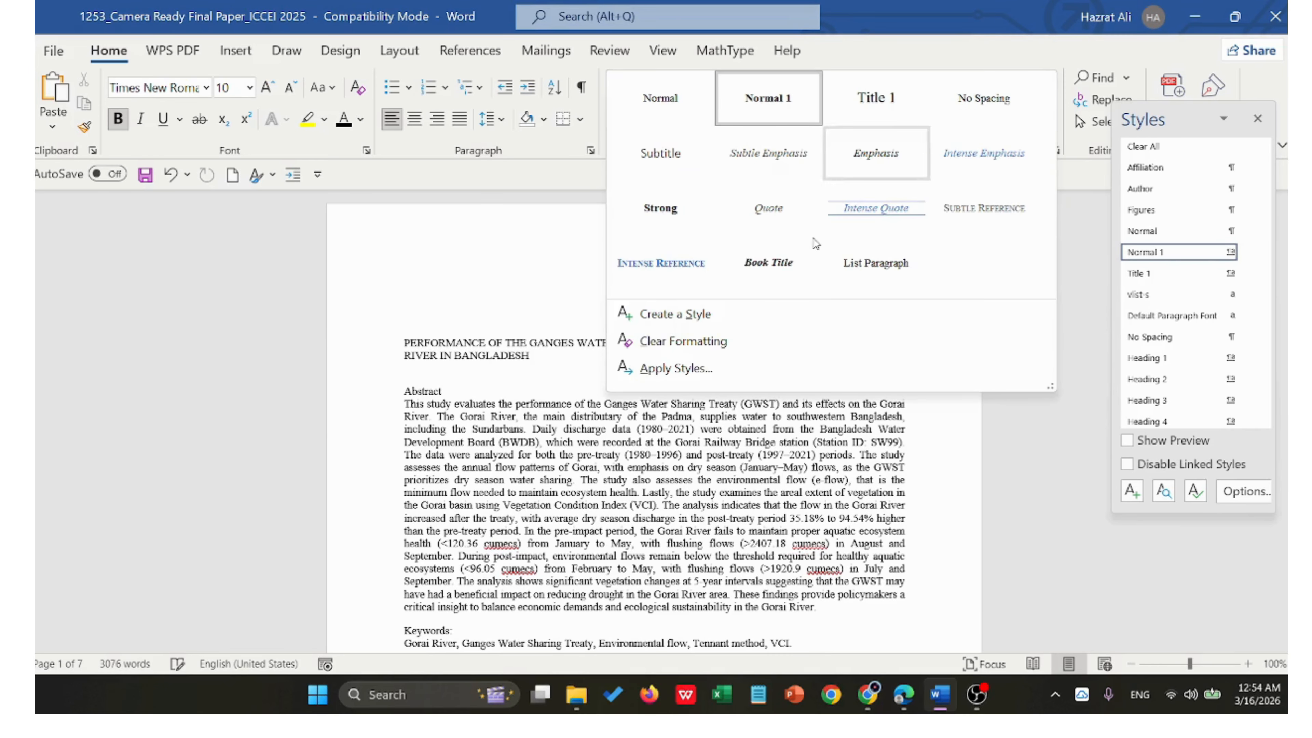
left_click(742, 340)
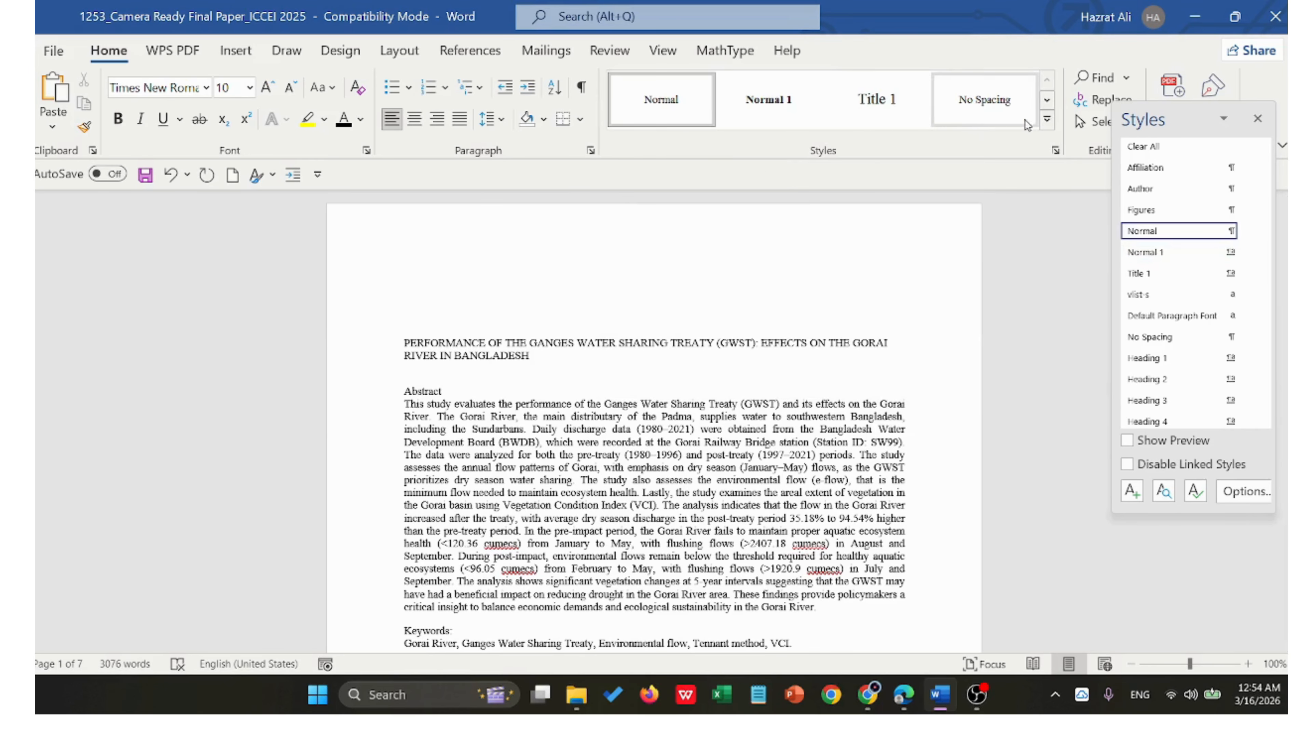
Step: Create a new style named Head 1 and open its detailed formatting options
left_click(1046, 118)
left_click(696, 313)
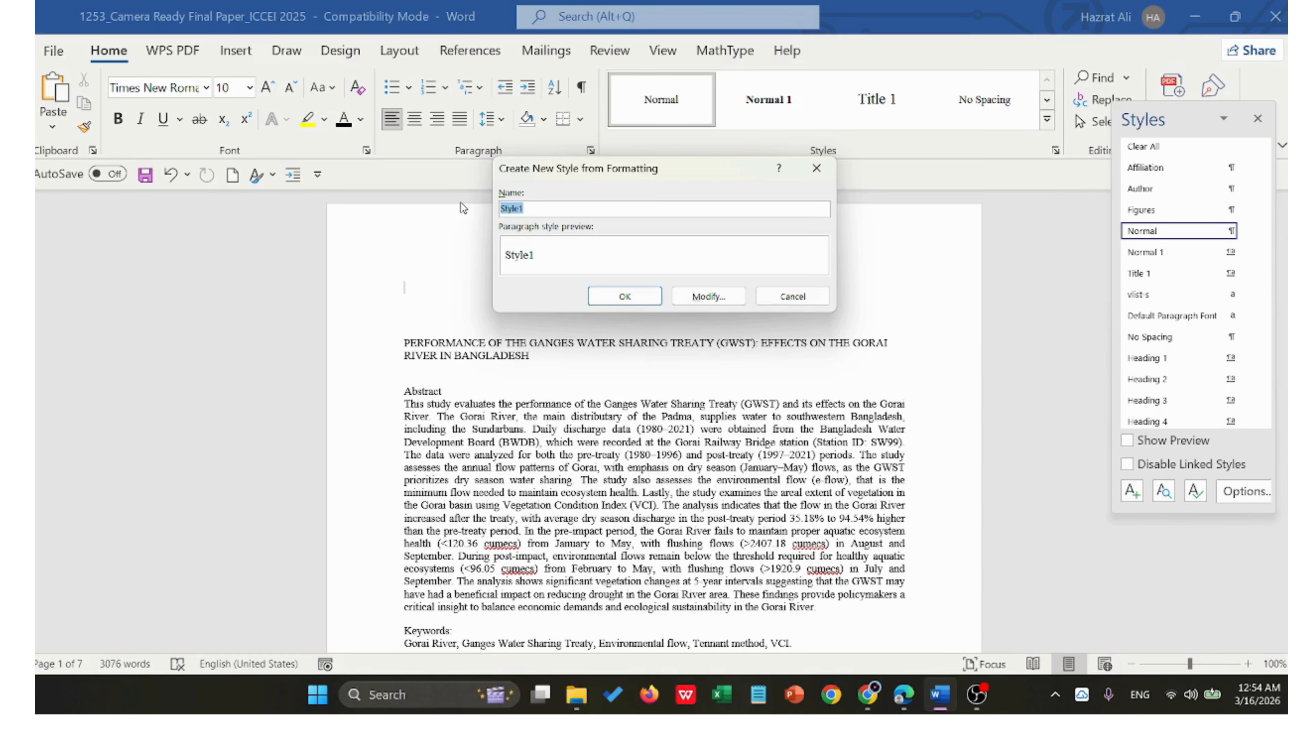
type("Head q")
key("BackSpace")
type("1")
left_click_drag(531, 209, 500, 208)
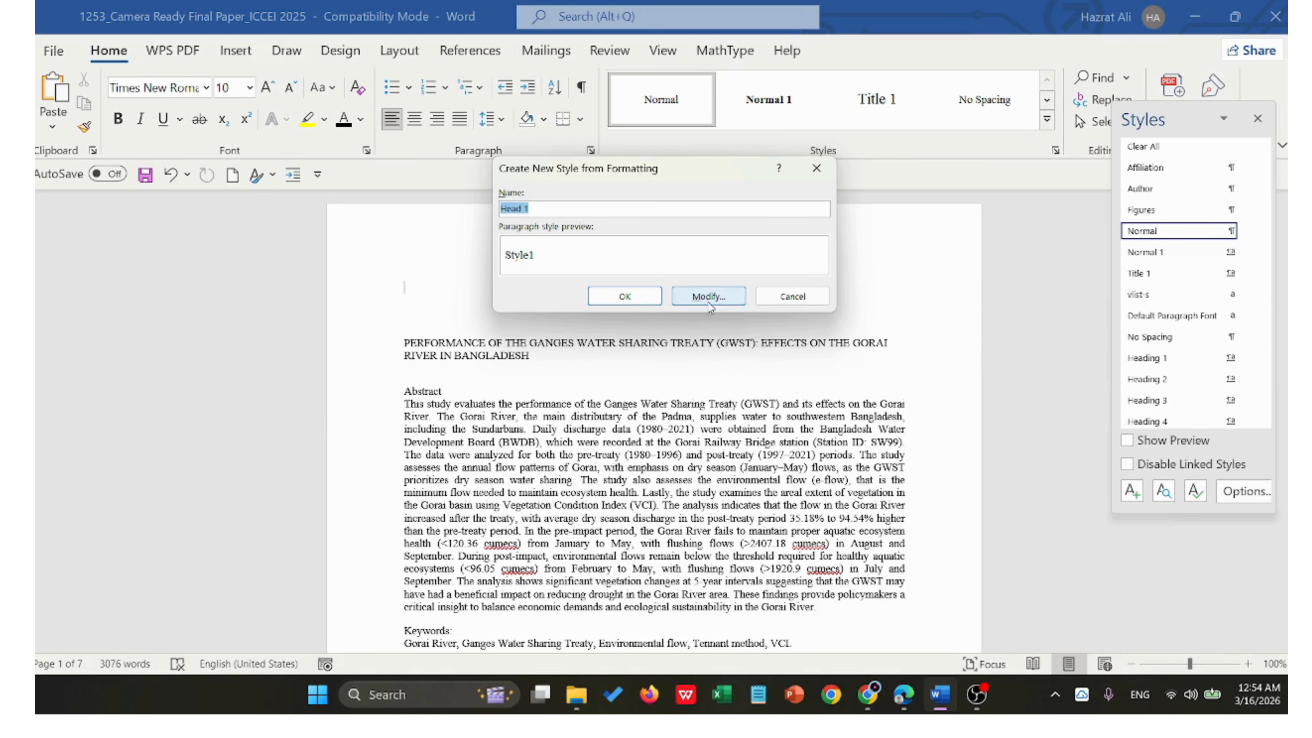
left_click(728, 299)
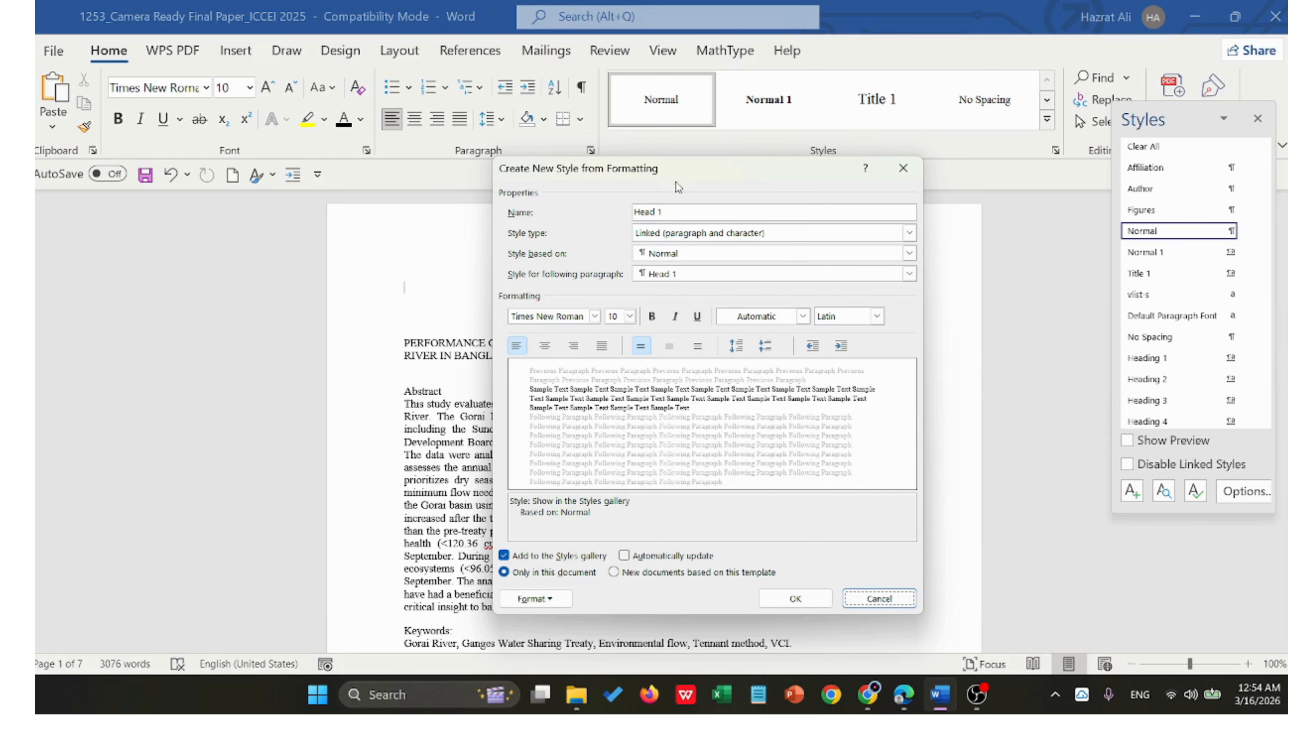
Step: Set the Head 1 style's font to 12 pt bold
left_click(629, 315)
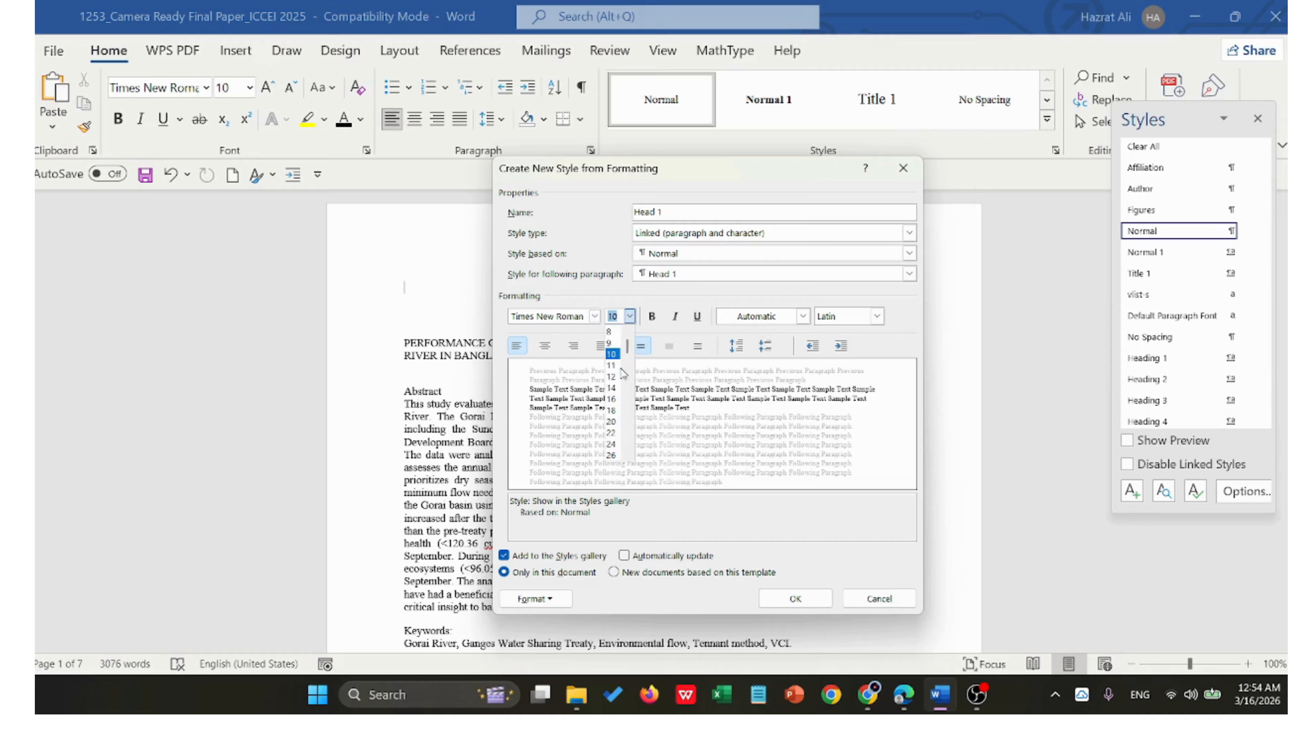
left_click(611, 376)
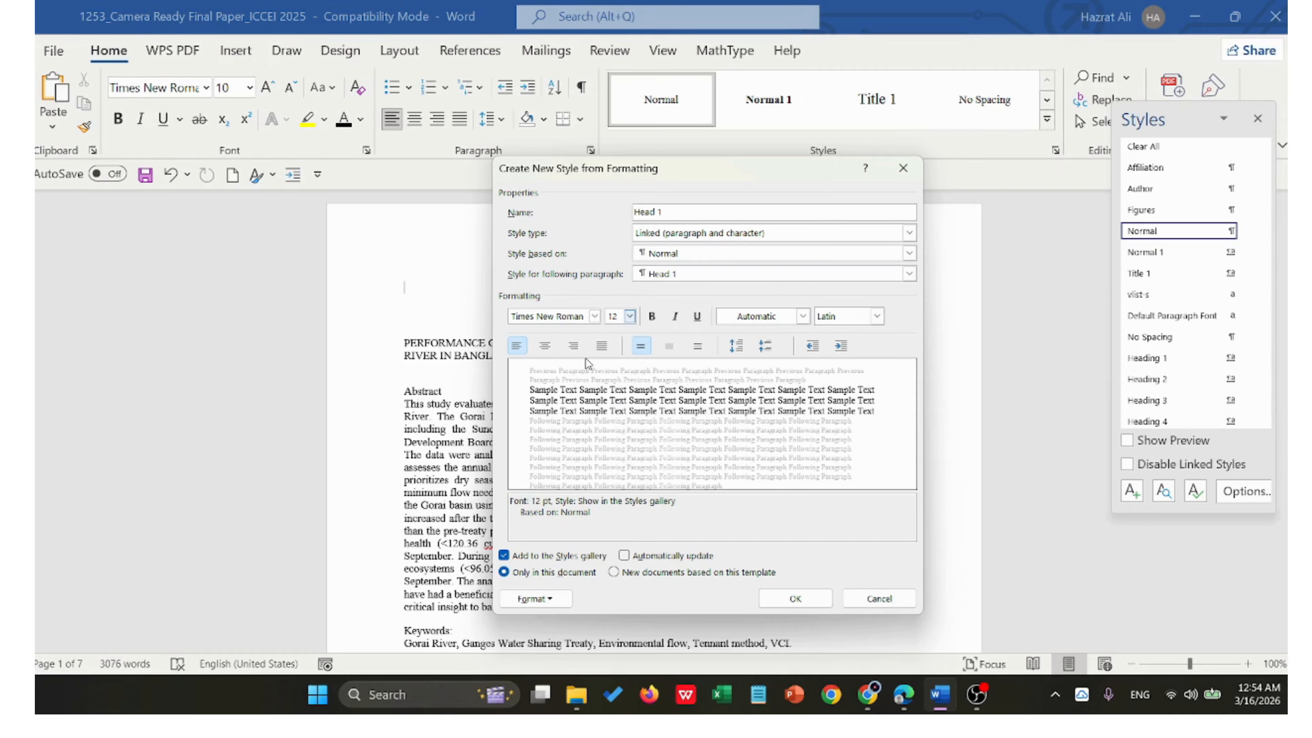
left_click(655, 320)
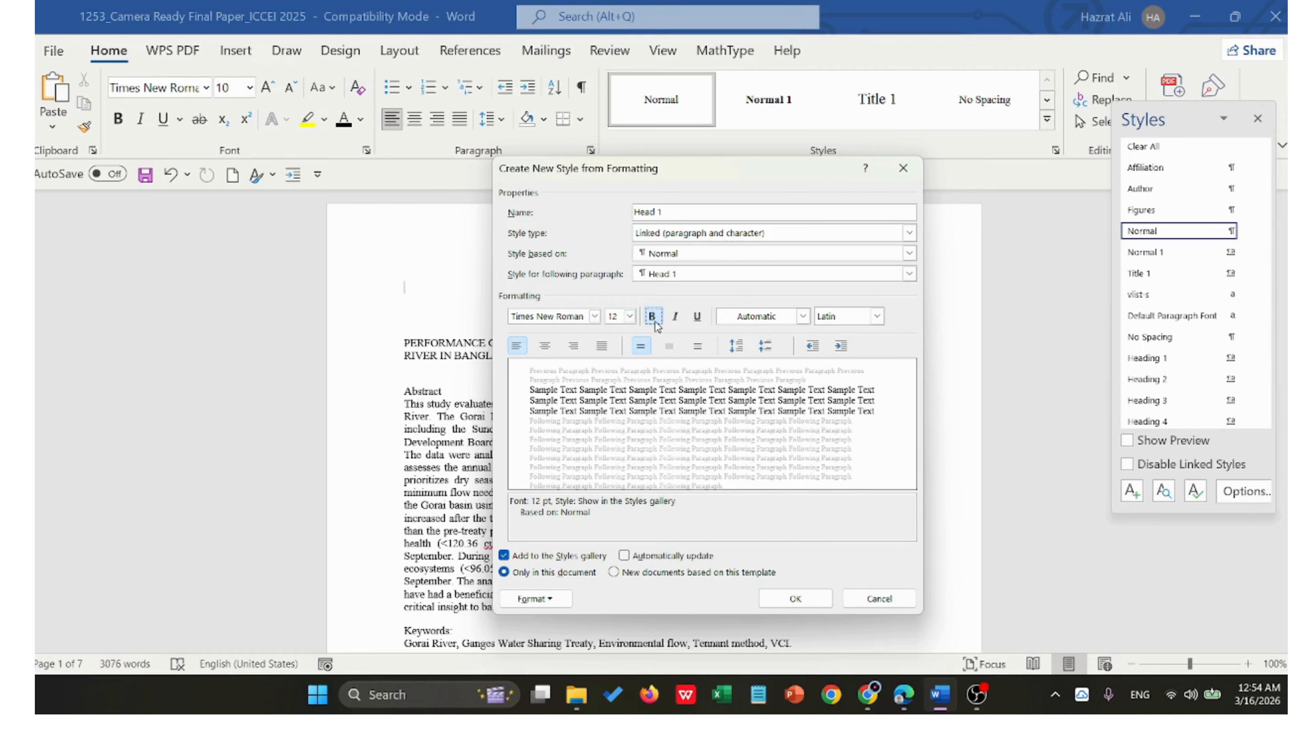